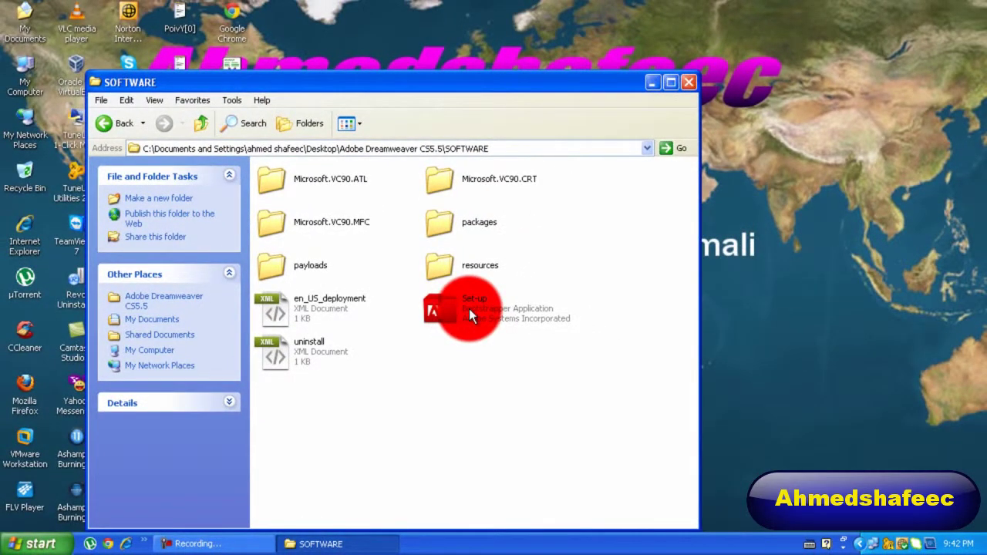
Step: Run the Set-up application in the SOFTWARE folder and accept the Adobe Software License Agreement
double_click(469, 309)
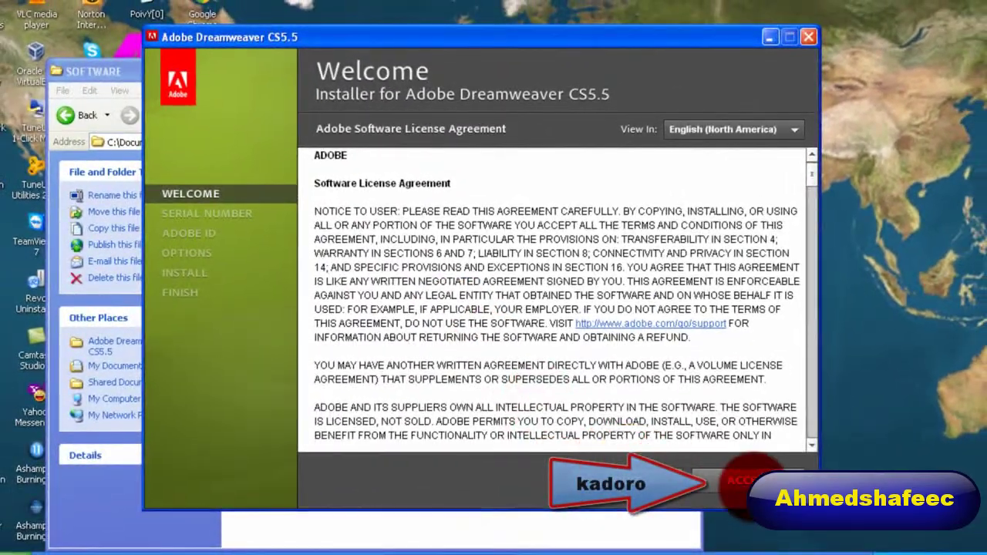
left_click(746, 482)
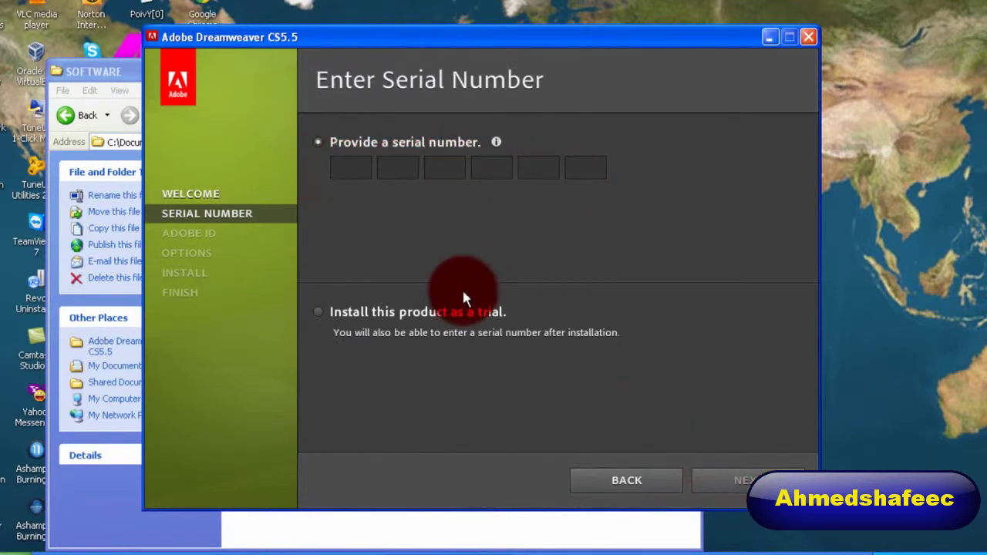
Step: Choose to install the product as a trial in English (International) and continue to the install options
left_click(319, 315)
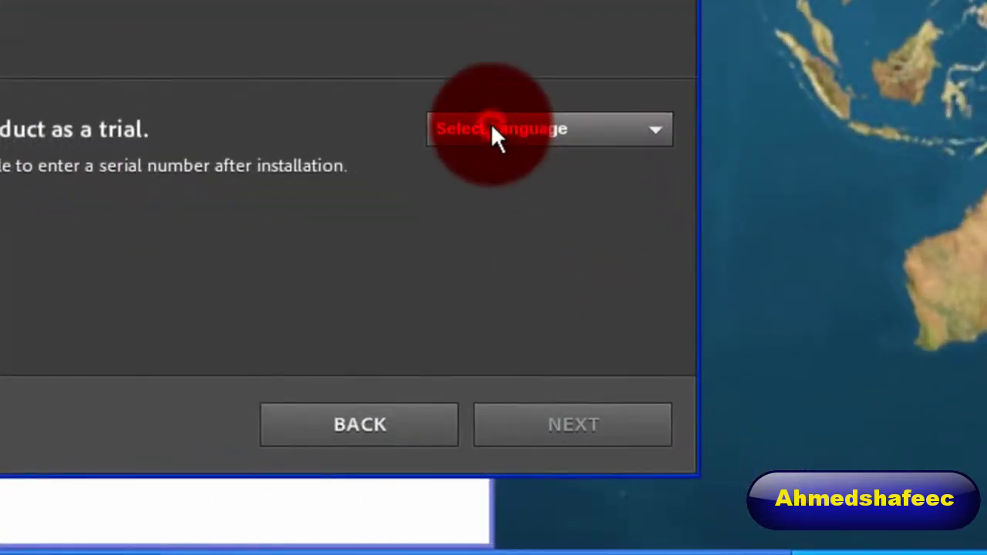
left_click(615, 238)
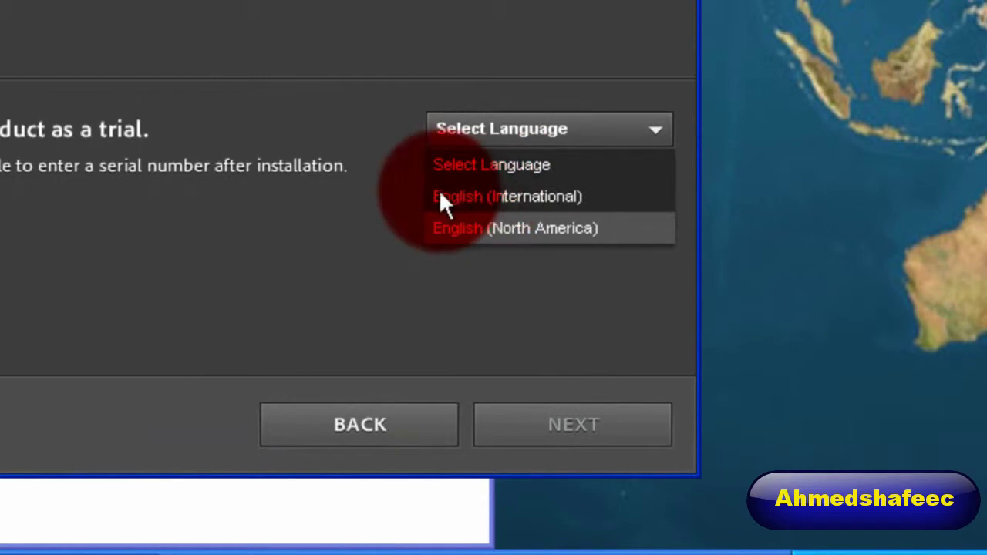
left_click(479, 198)
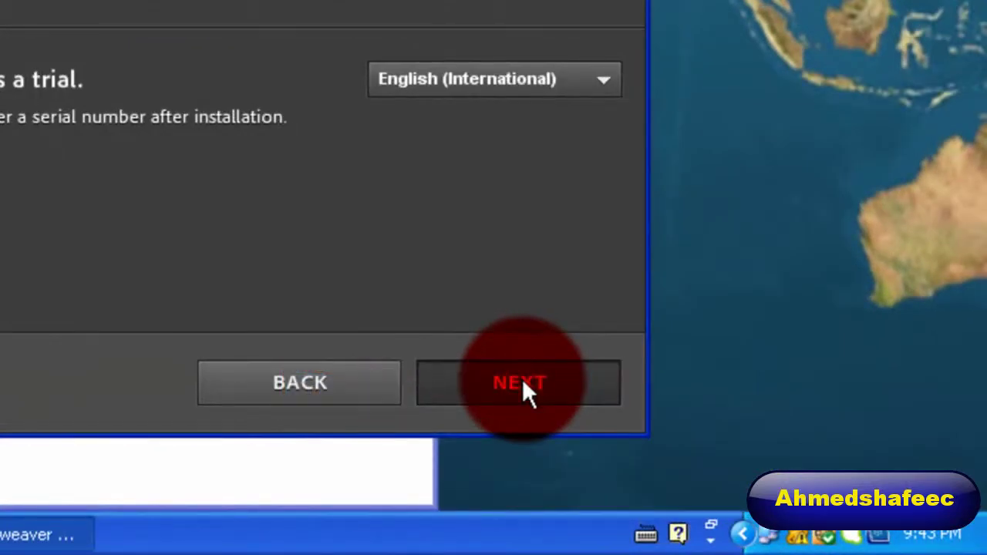
left_click(523, 381)
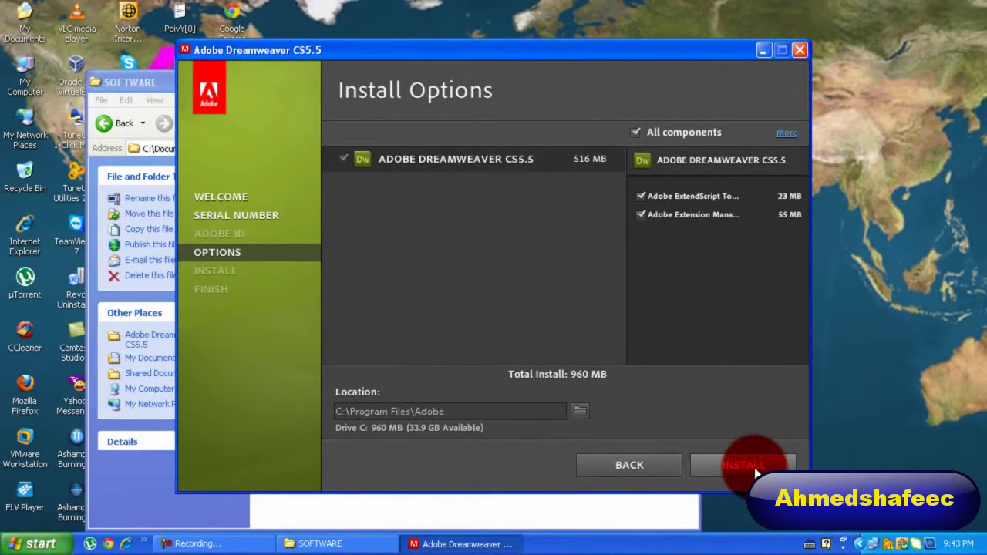
Step: Install Dreamweaver CS5.5 with all components in C:\Program Files\Adobe and finish the installer
left_click(757, 472)
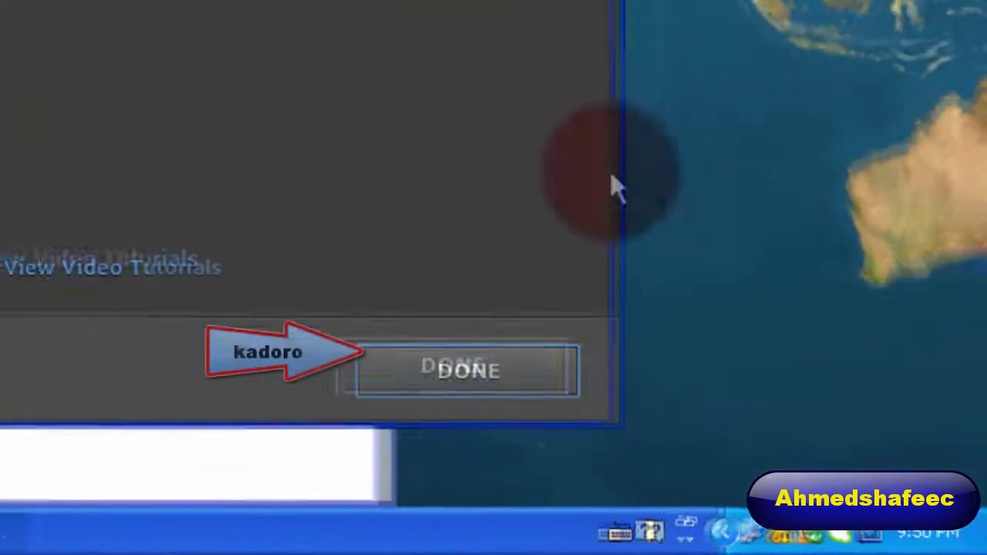
left_click(474, 367)
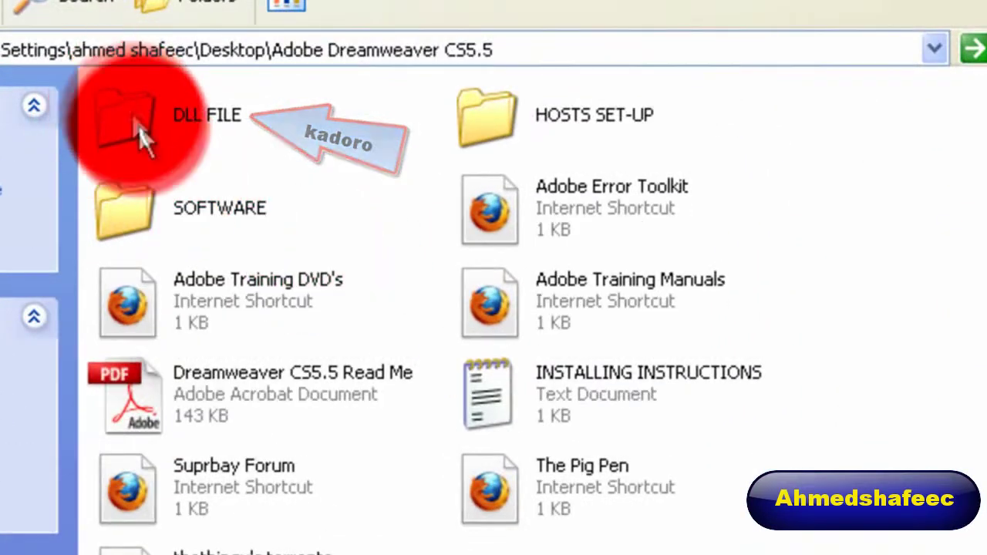
Step: Copy amtlib.dll from the 32bit folder inside DLL FILE and close the folder window
double_click(139, 126)
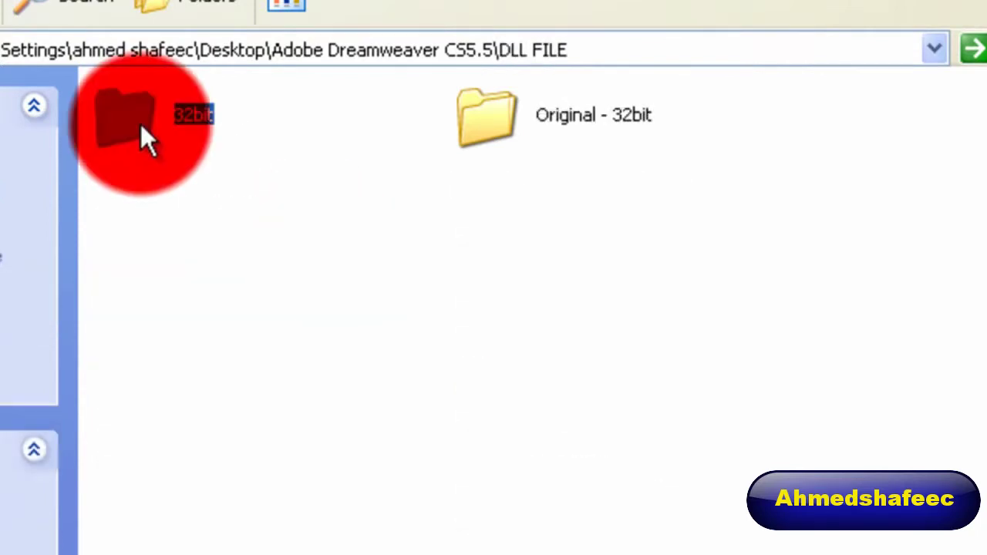
left_click(428, 243)
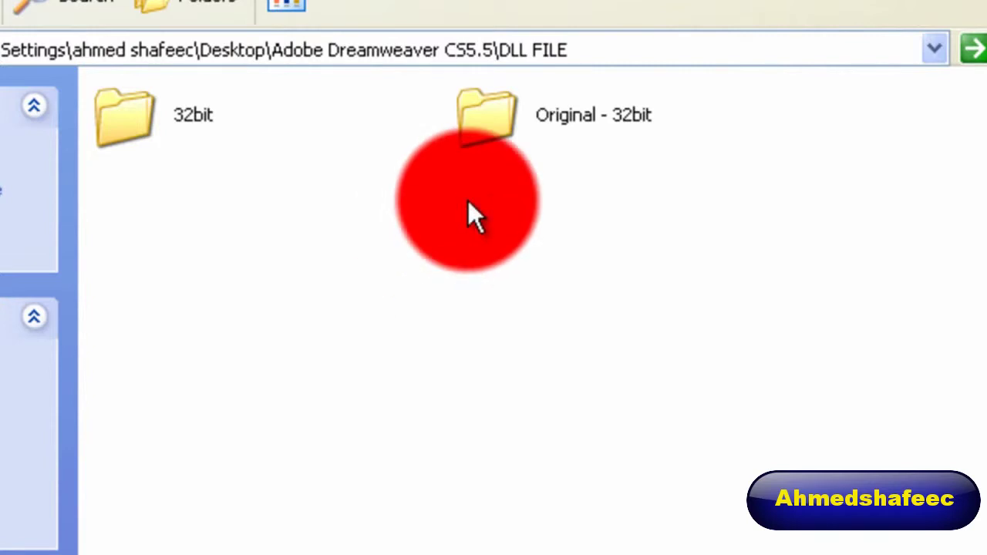
double_click(183, 117)
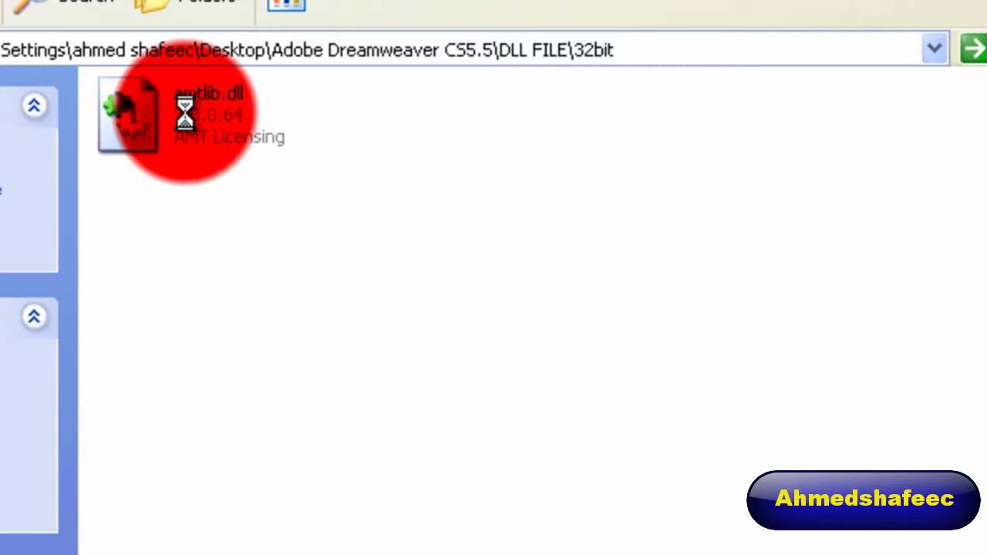
right_click(183, 114)
left_click(265, 410)
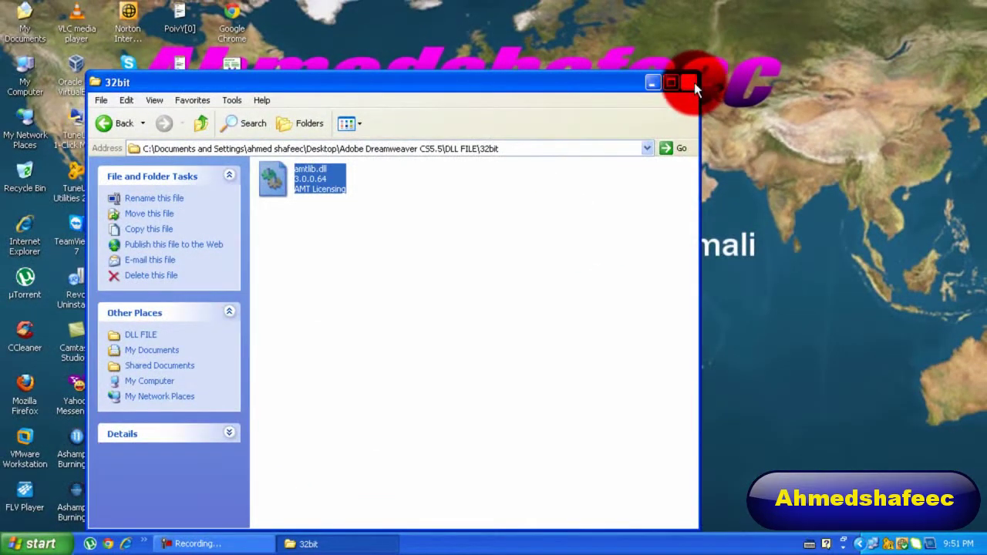
left_click(688, 84)
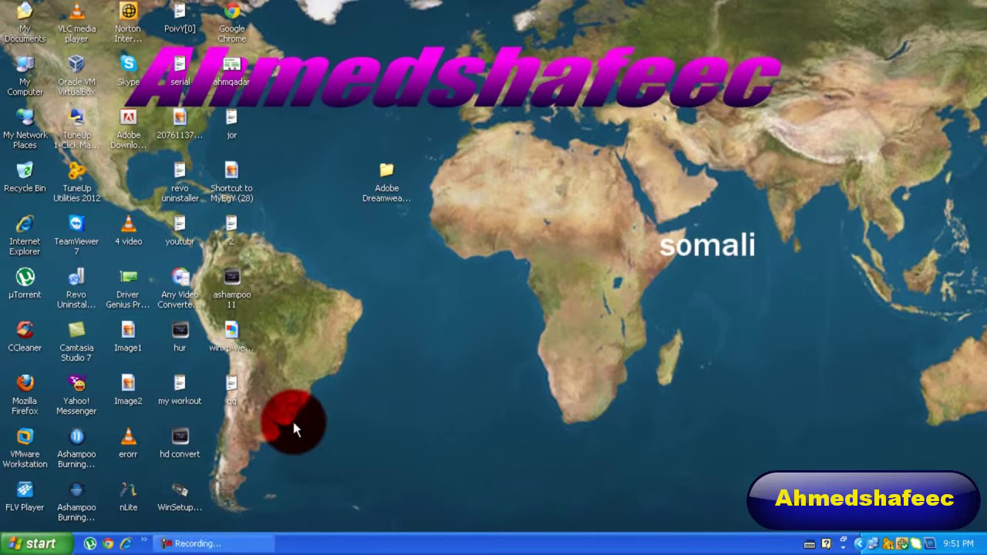
Step: Open the properties of the Adobe Dreamweaver CS5.5 program shortcut and go to its target folder
left_click(38, 546)
left_click(98, 485)
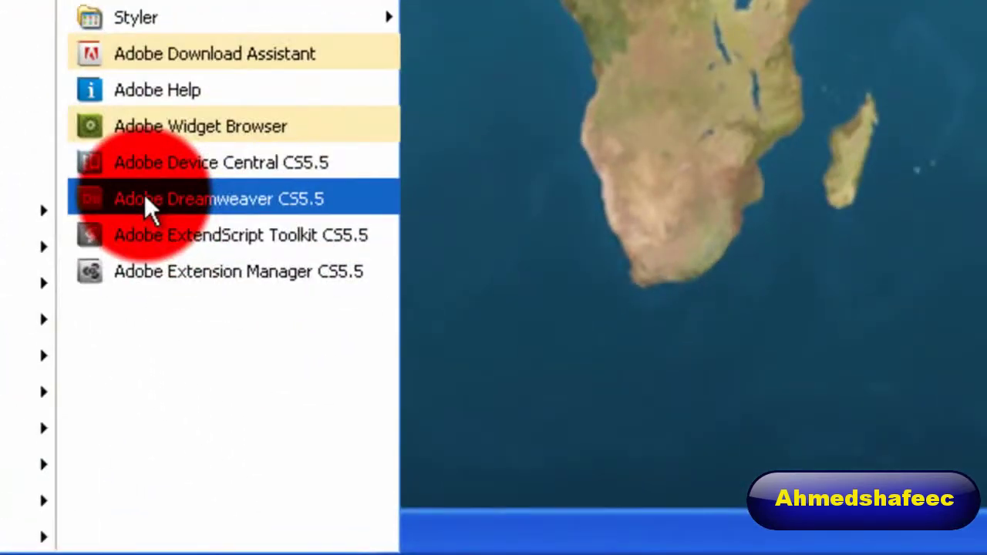
left_click(322, 380)
right_click(144, 194)
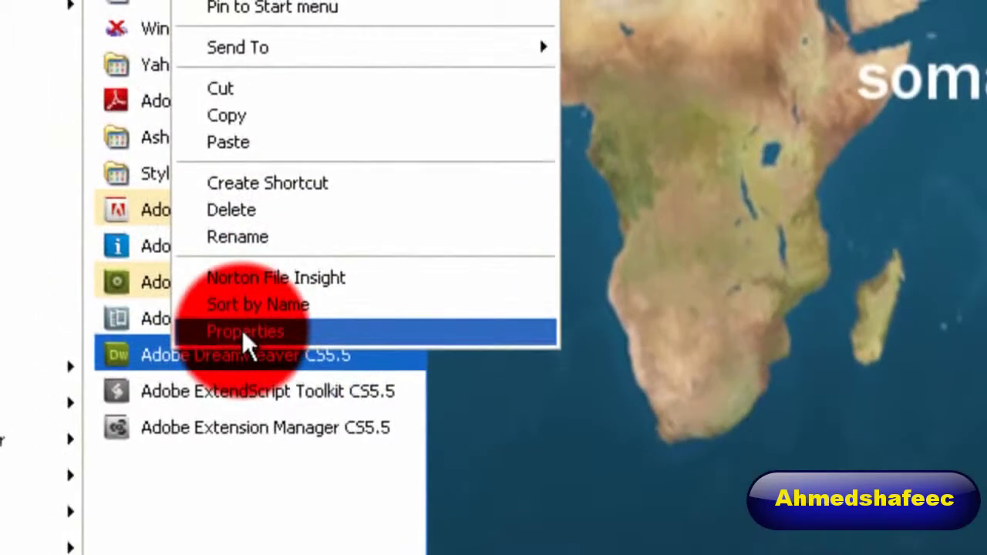
left_click(222, 203)
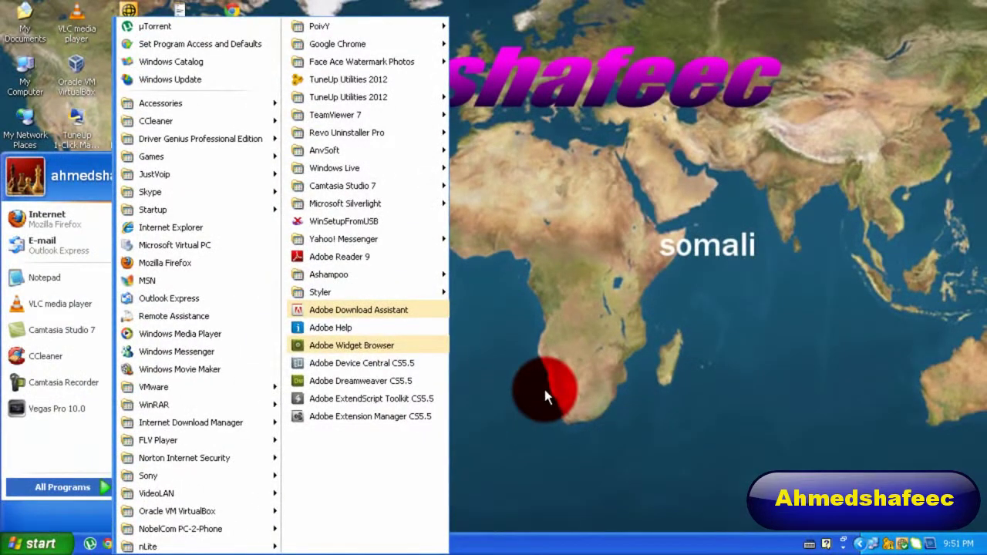
left_click(545, 390)
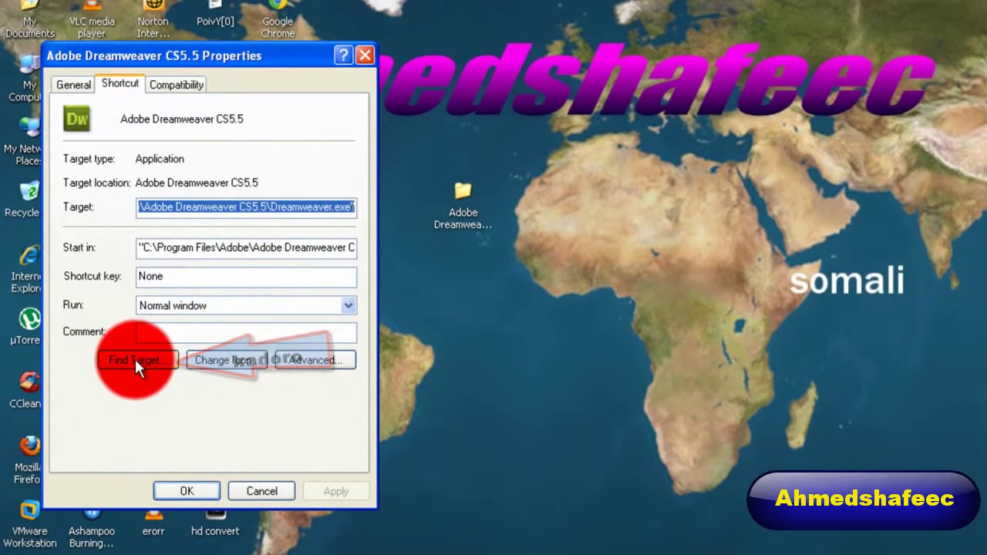
left_click(134, 357)
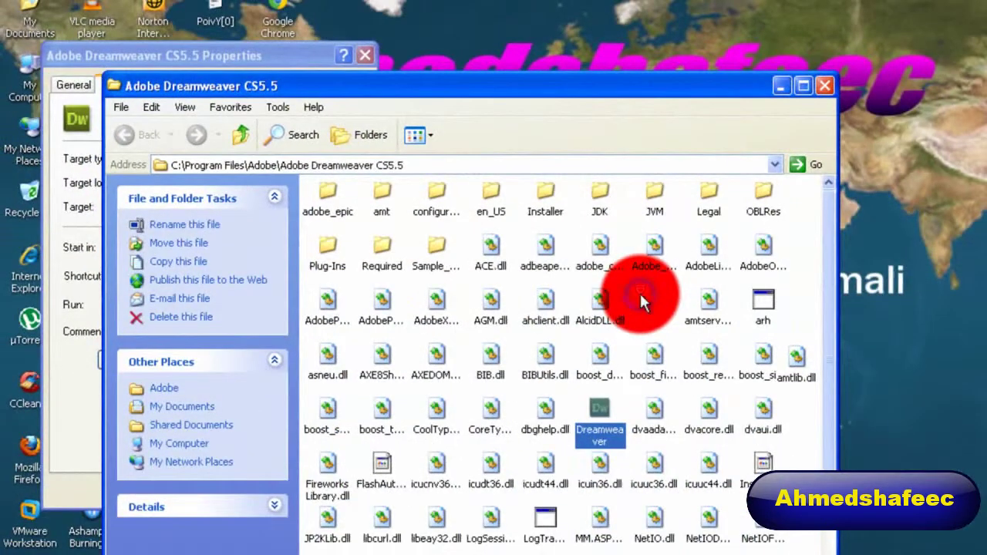
Step: Paste amtlib.dll into the Adobe Dreamweaver CS5.5 program folder, replacing the existing file, and close the folder and shortcut properties
right_click(641, 295)
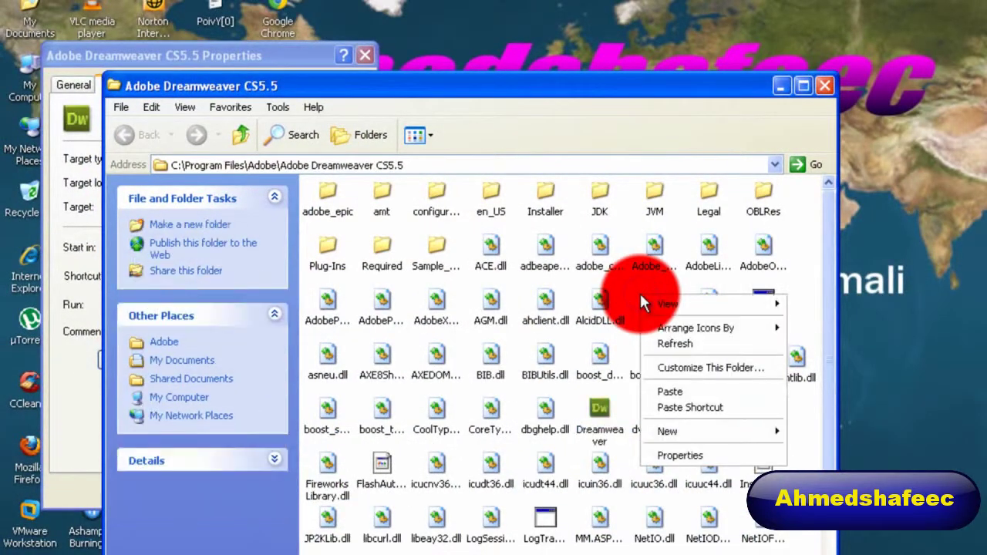
left_click(690, 391)
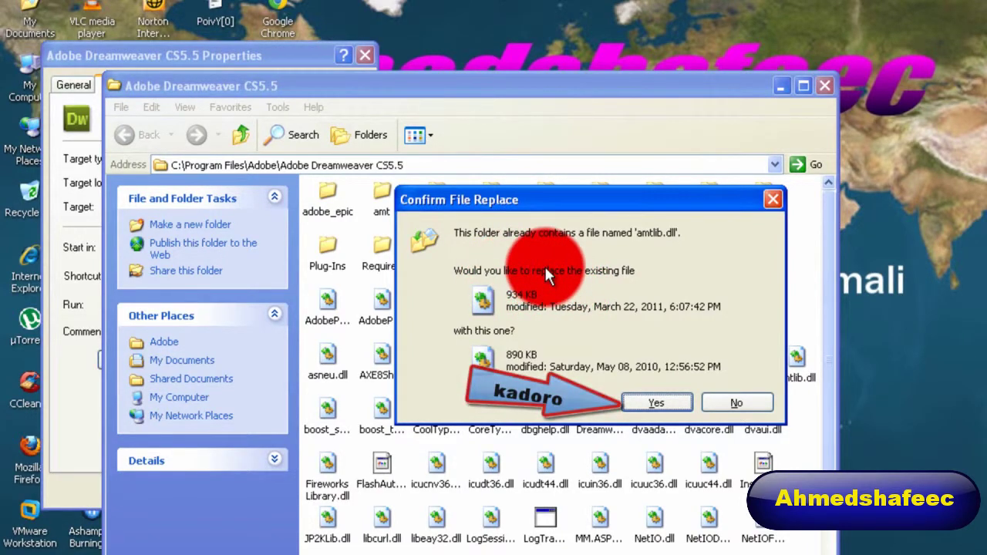
left_click(654, 403)
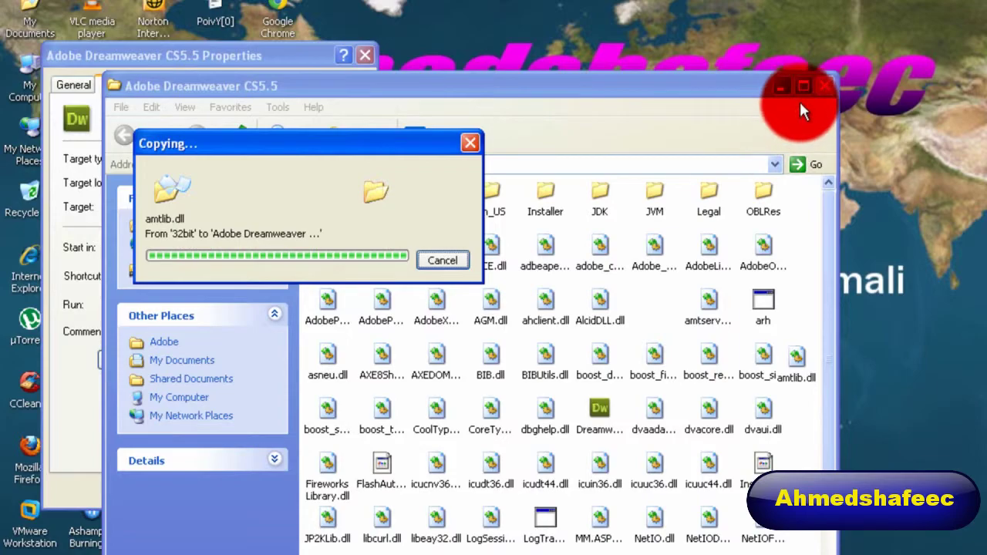
left_click(824, 86)
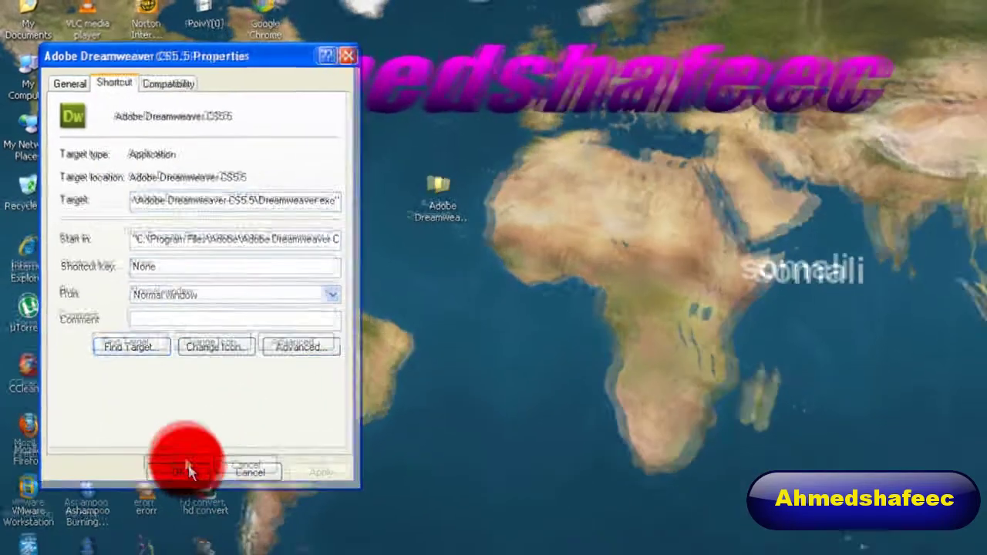
left_click(187, 492)
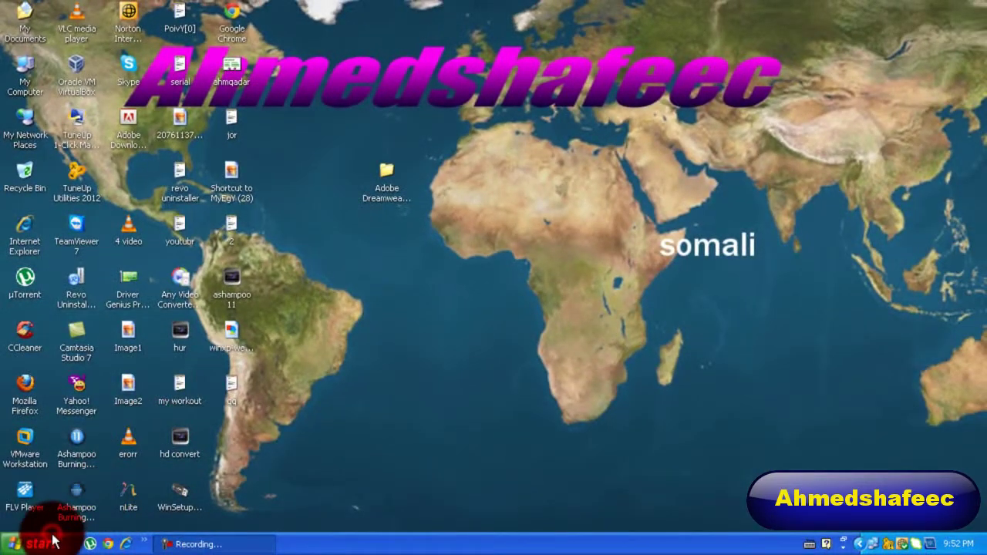
Step: Launch Adobe Dreamweaver CS5.5, make it the default editor for all listed file types, and minimize its window
left_click(44, 542)
left_click(92, 489)
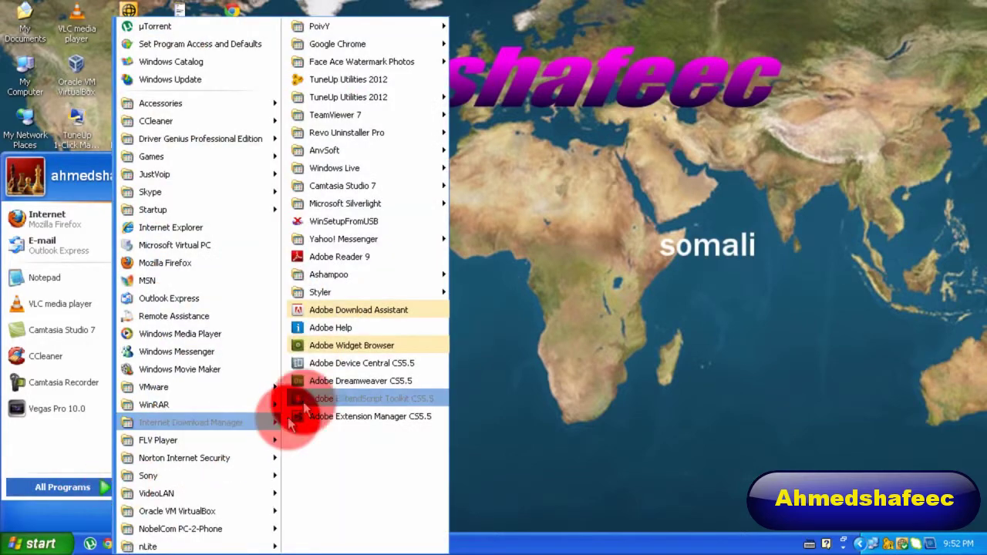
left_click(331, 386)
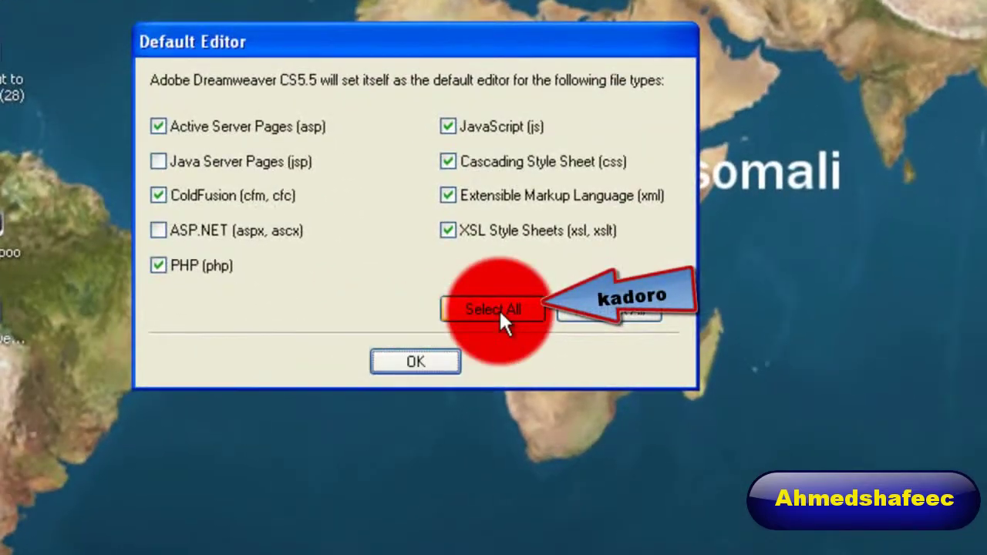
left_click(500, 315)
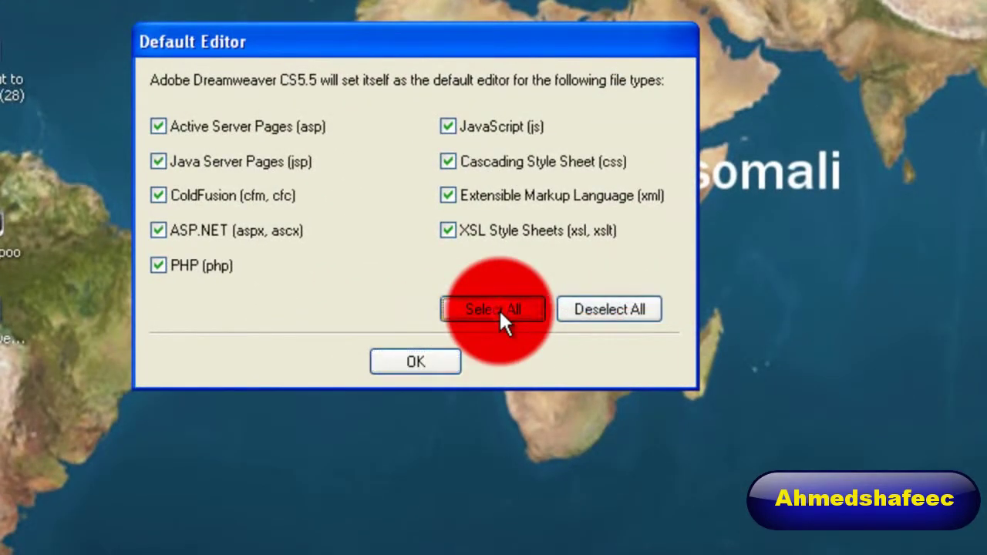
left_click(405, 362)
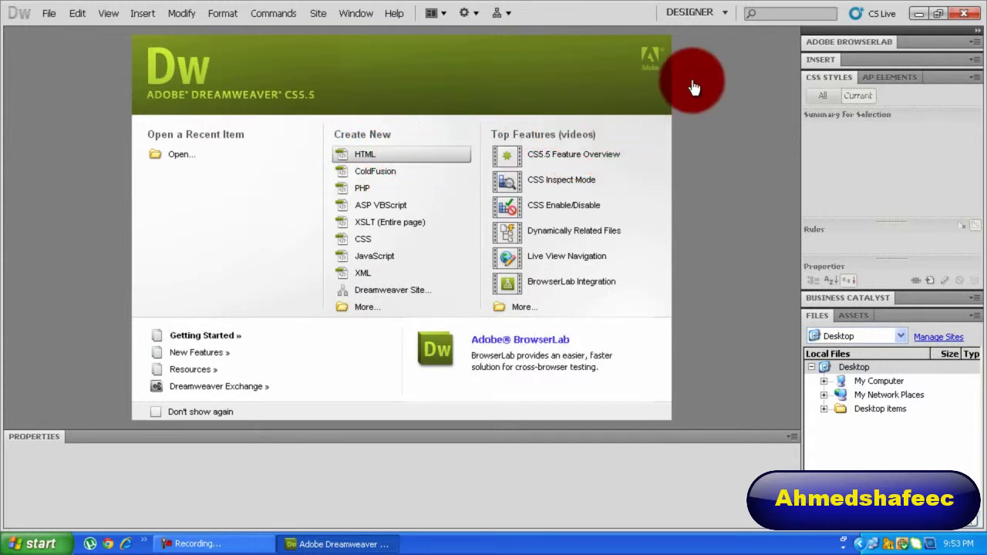
left_click(918, 14)
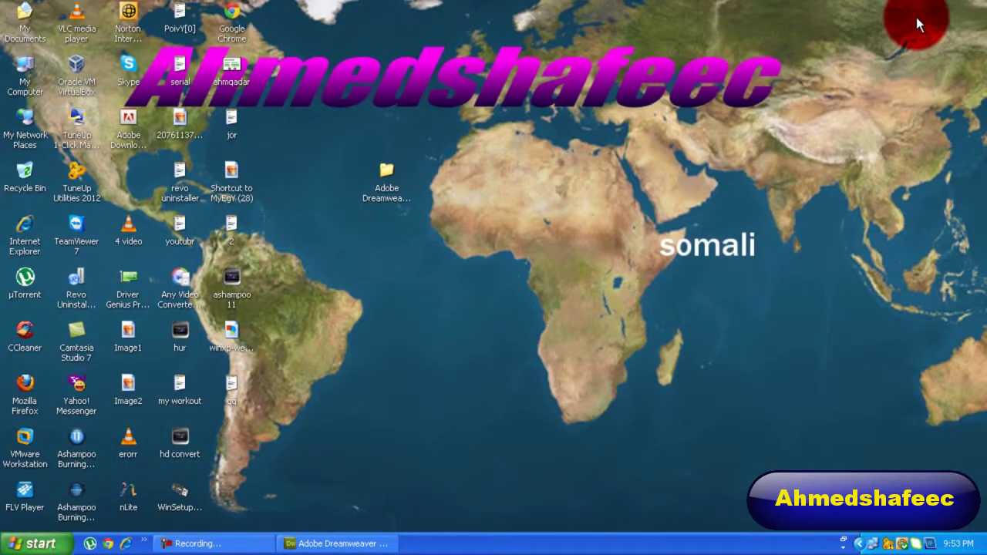